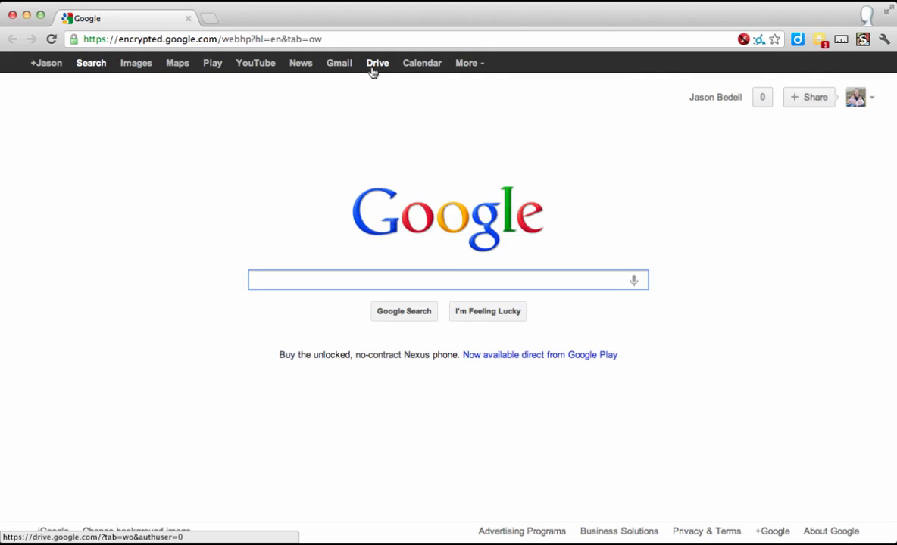
# Open Google Drive and look through the My Drive folder list.
pyautogui.click(372, 66)
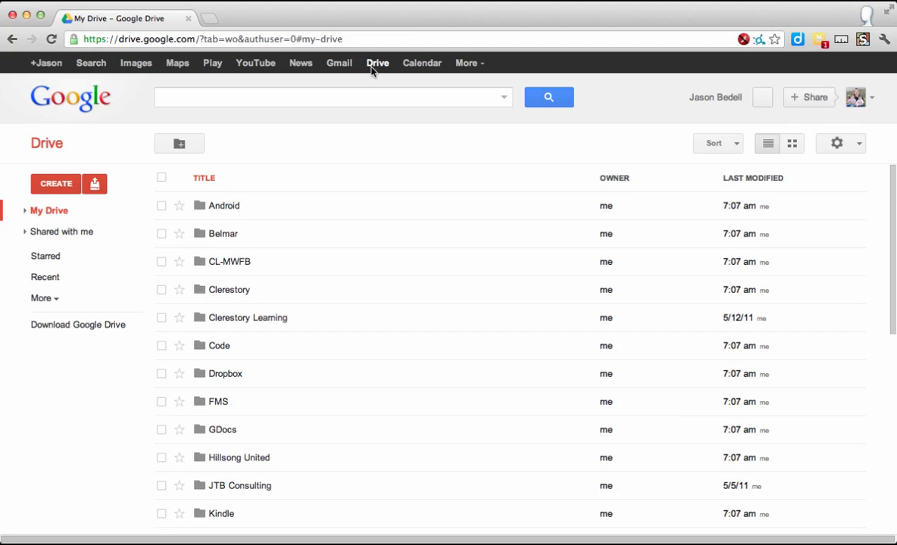
pyautogui.scroll(-1, 313, 381)
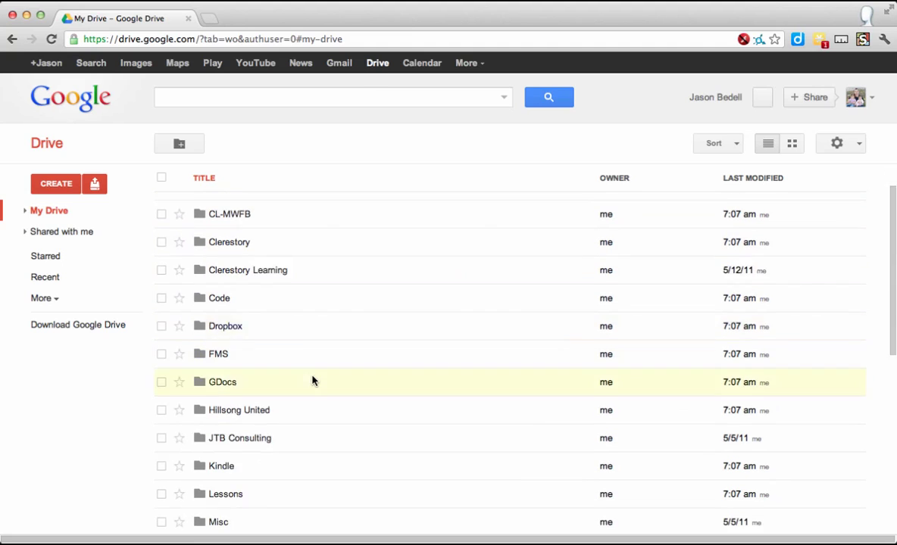
pyautogui.scroll(-9, 312, 380)
pyautogui.scroll(10, 312, 379)
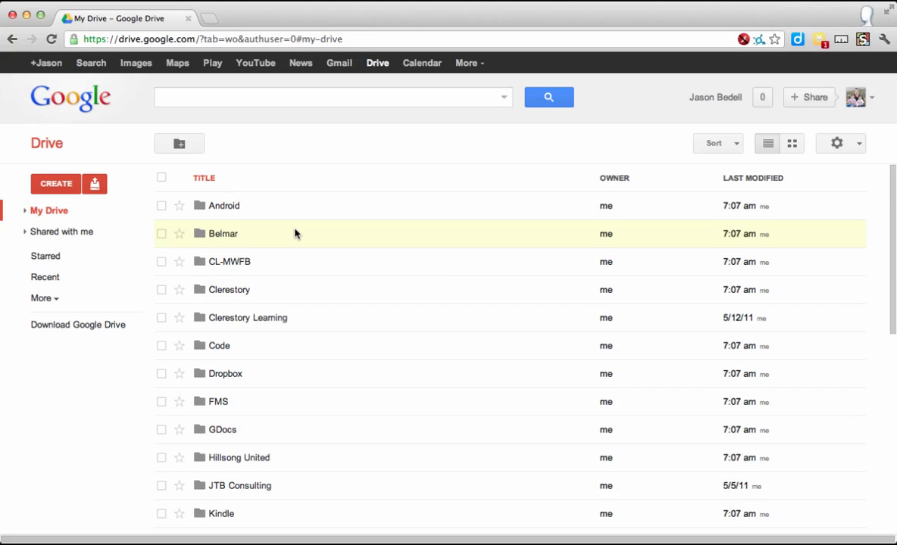
# Create a new blank Document from Drive's CREATE menu.
pyautogui.click(64, 184)
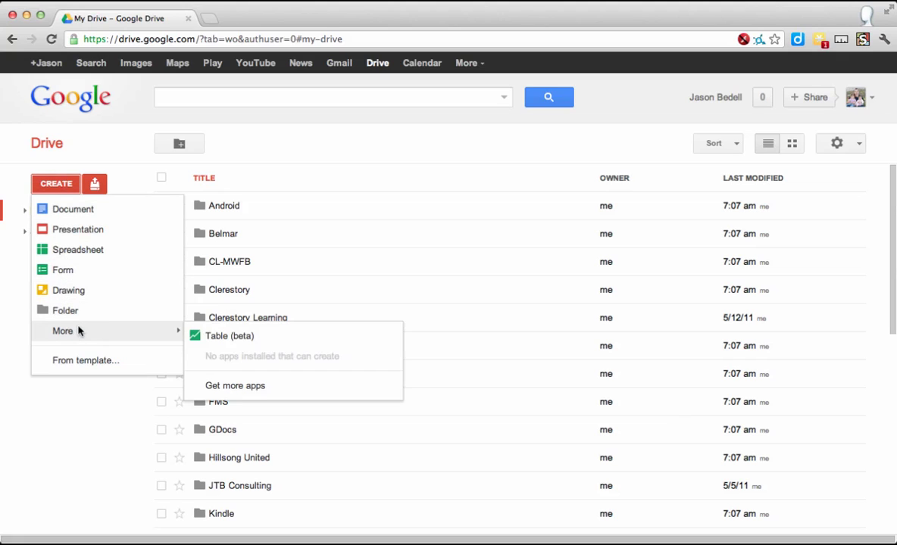
pyautogui.click(76, 211)
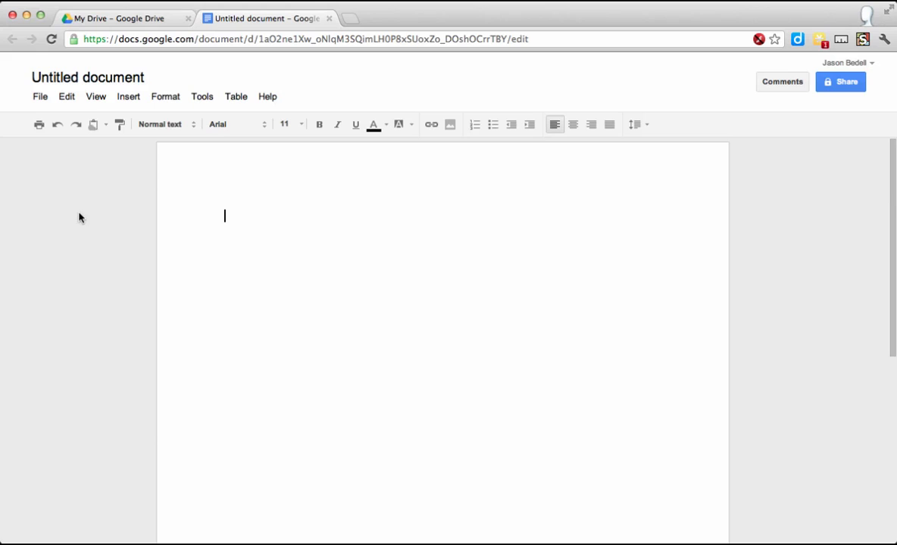
# Rename the untitled document to 'Test Collaboration'.
pyautogui.click(111, 85)
pyautogui.write('Test ')
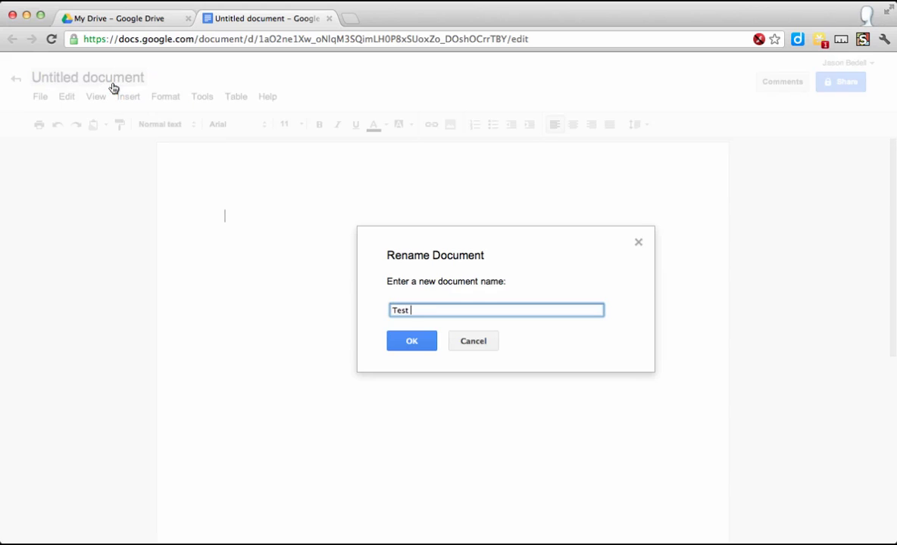
pyautogui.write('Collaboration')
pyautogui.press('Return')
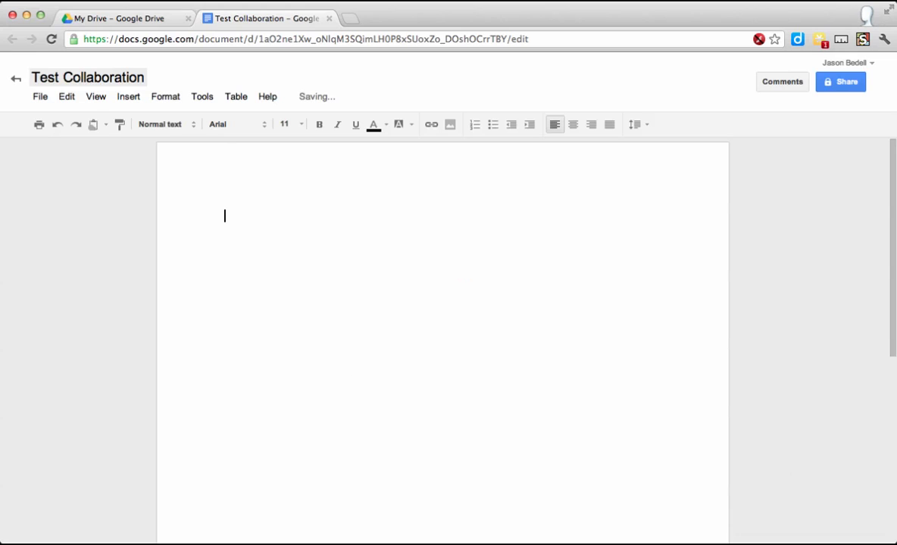
# Type the line 'This is a test.' and set it in the Consolas font.
pyautogui.write('This')
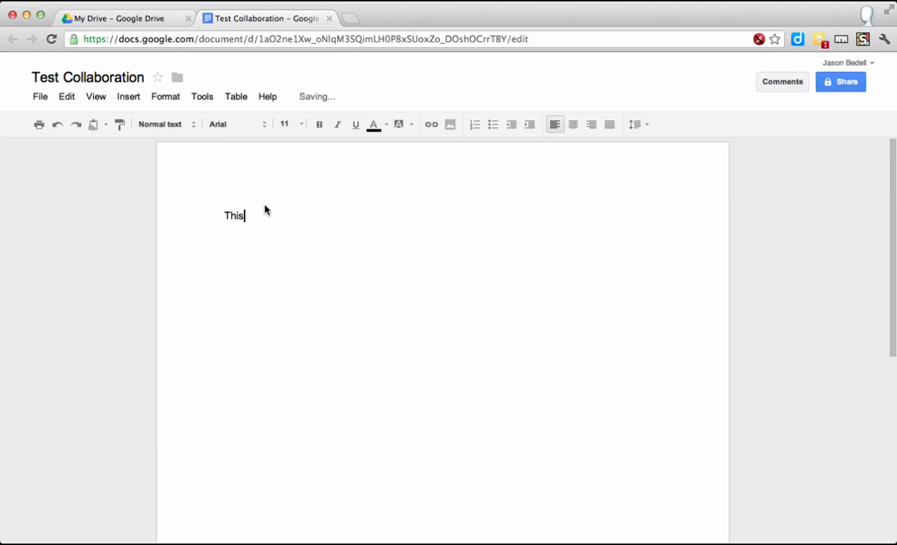
pyautogui.write(' is a test.')
pyautogui.moveTo(303, 218); pyautogui.dragTo(211, 222)
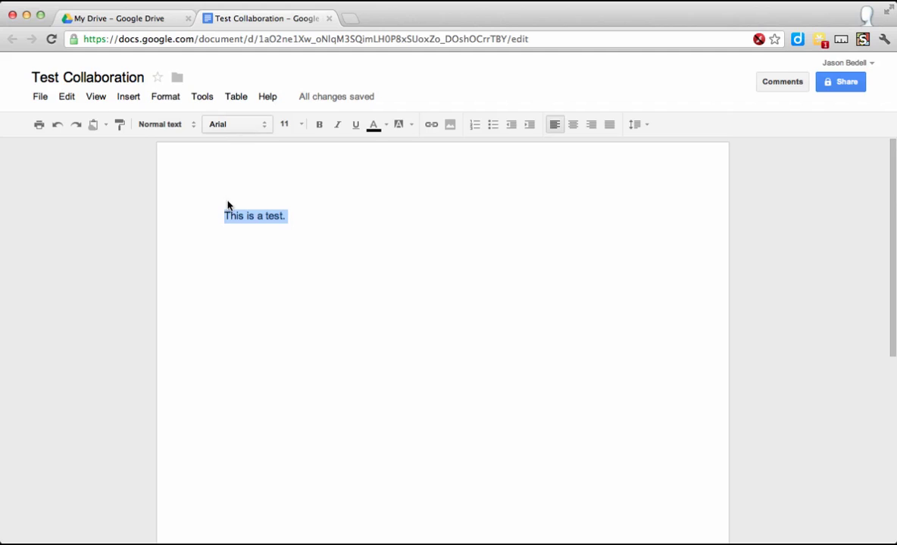
pyautogui.click(235, 124)
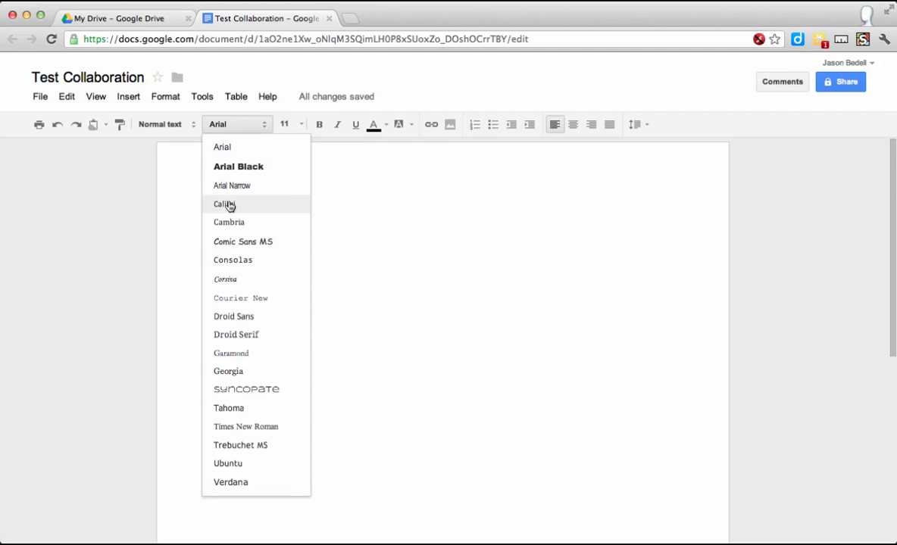
pyautogui.click(233, 260)
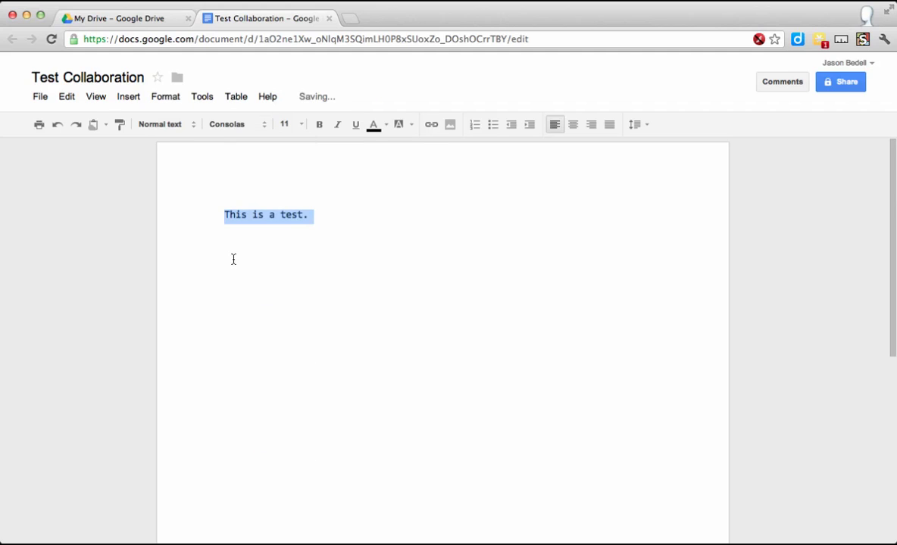
pyautogui.click(373, 257)
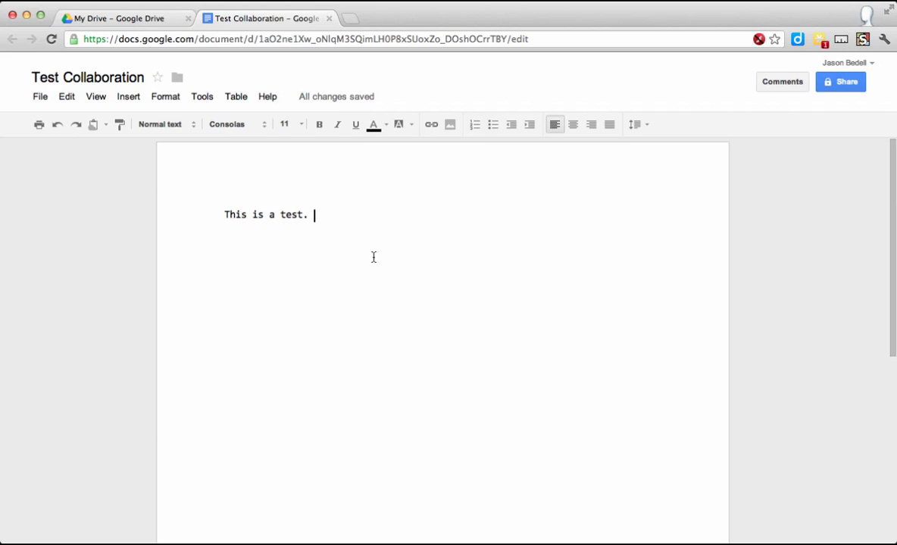
# In Sharing settings, try the Public and link options, then save visibility as Private.
pyautogui.click(833, 85)
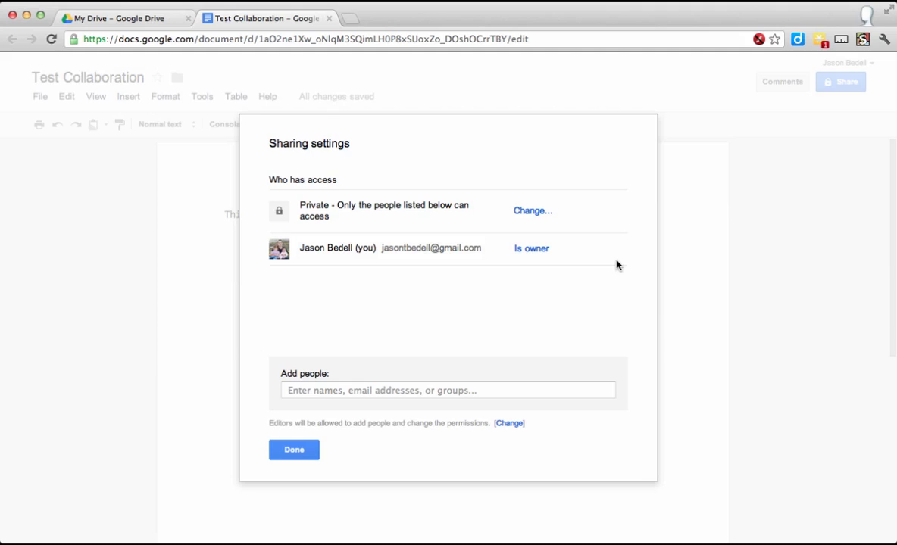
pyautogui.click(531, 213)
pyautogui.click(374, 247)
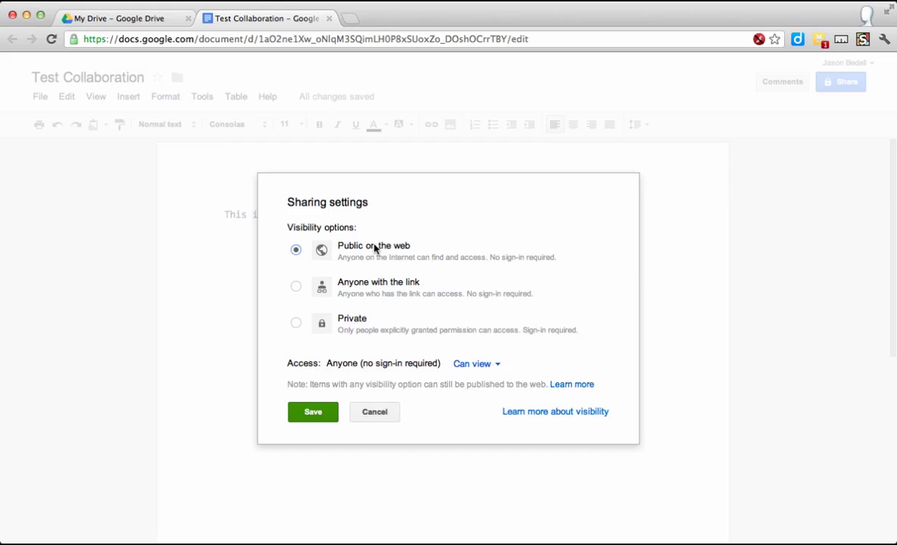
pyautogui.click(369, 284)
pyautogui.click(481, 365)
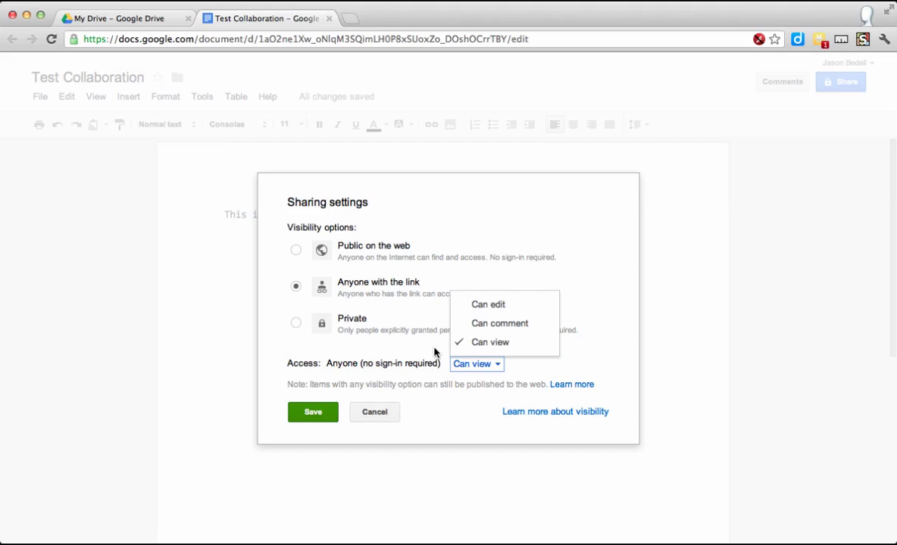
pyautogui.click(335, 327)
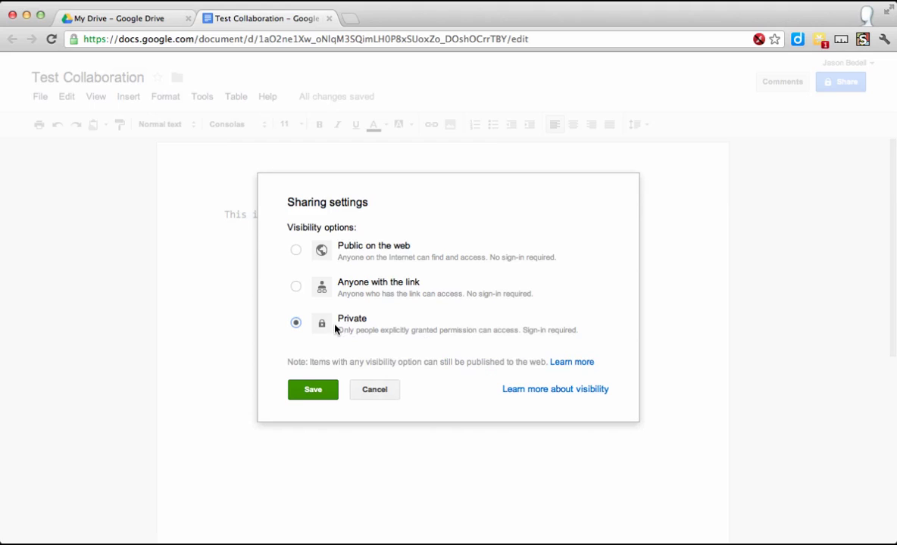
pyautogui.click(311, 389)
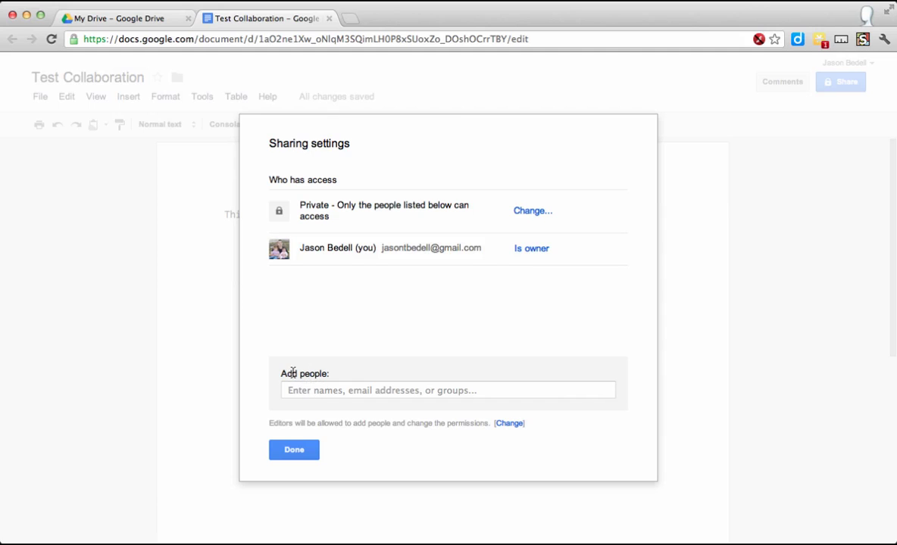
# Share the document with the collaborator's e-mail address, confirming Can edit permission.
pyautogui.click(356, 391)
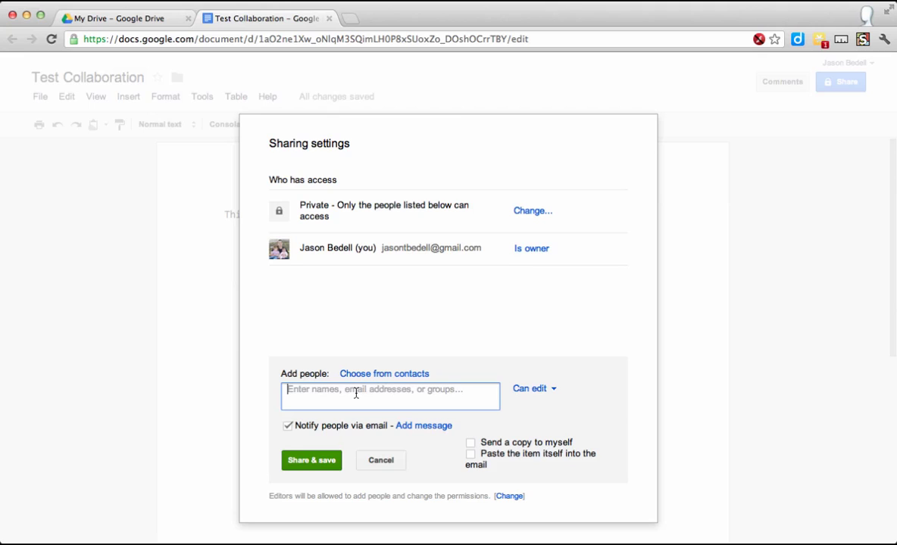
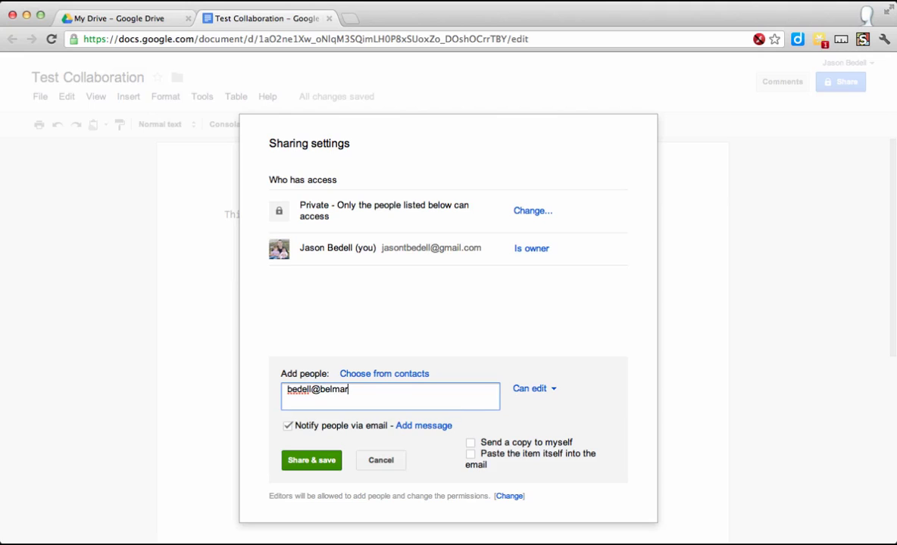
pyautogui.click(329, 459)
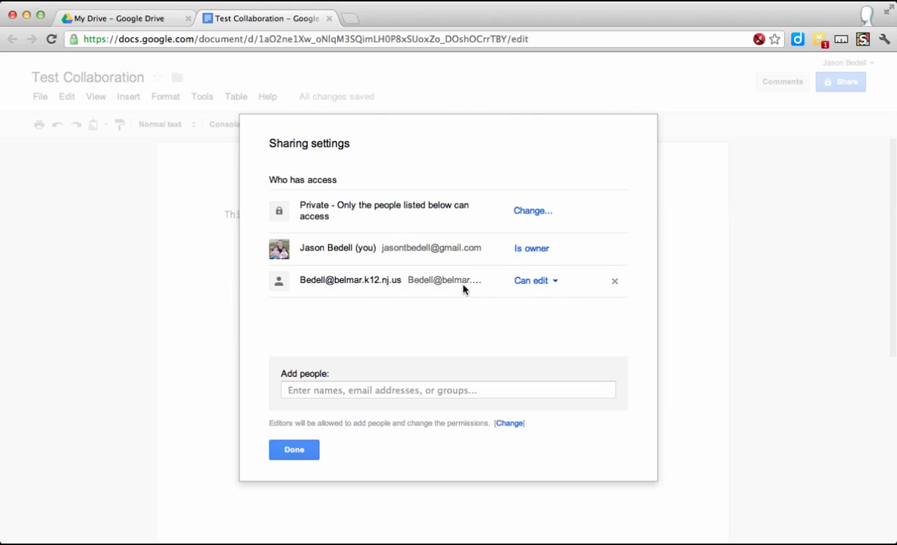
pyautogui.click(541, 284)
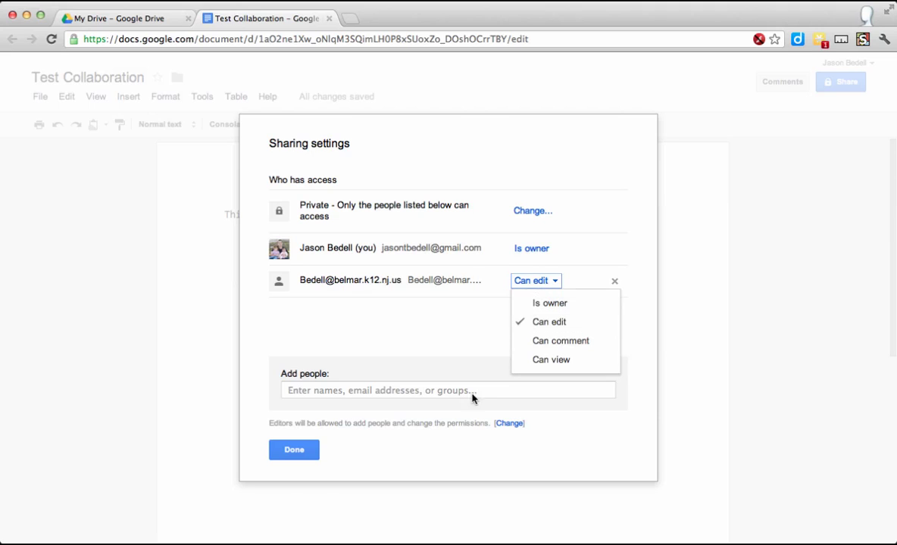
pyautogui.click(305, 448)
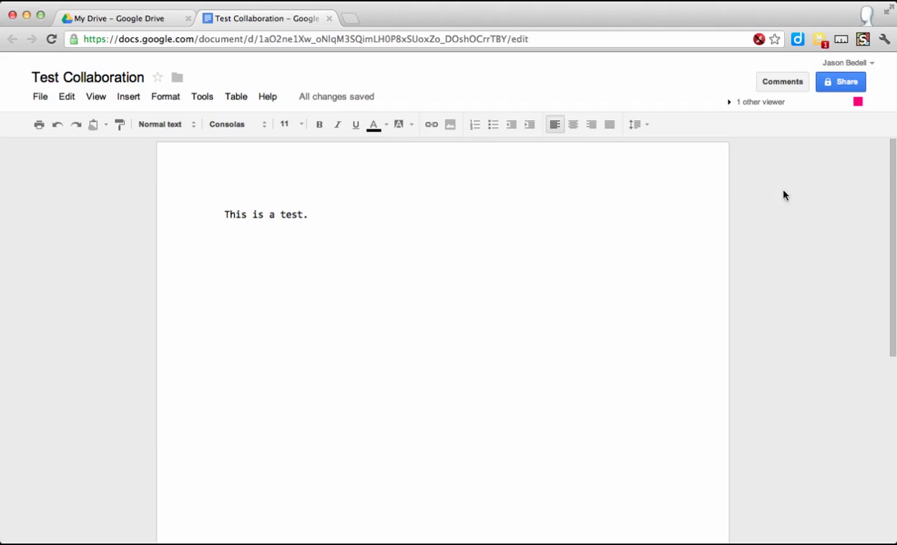
# Open the viewer chat and send 'What do you think of my intro?'.
pyautogui.click(773, 110)
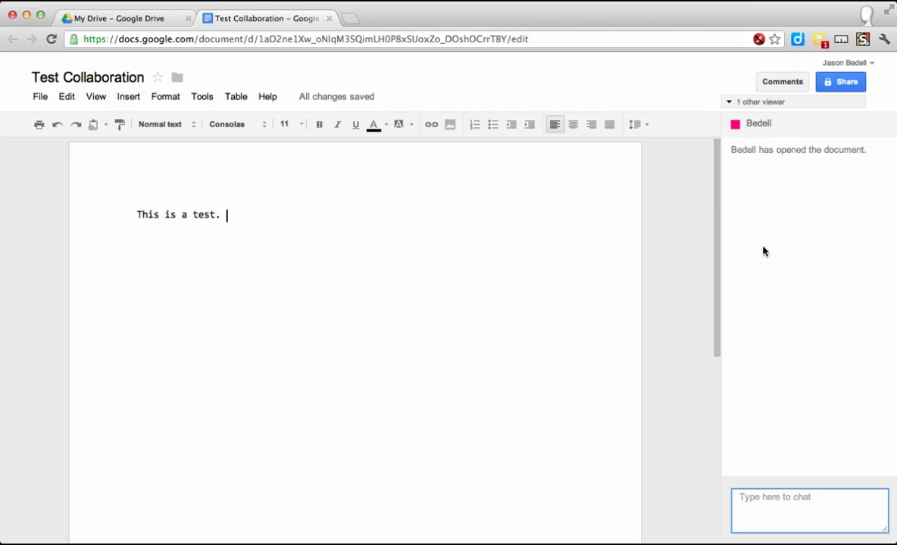
pyautogui.write('What do you think of ')
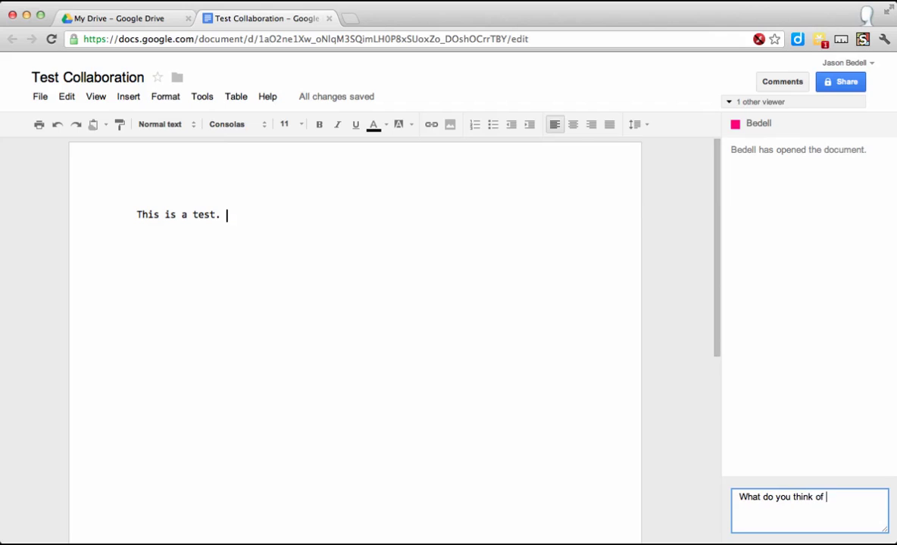
pyautogui.write('my intro?')
pyautogui.press('Return')
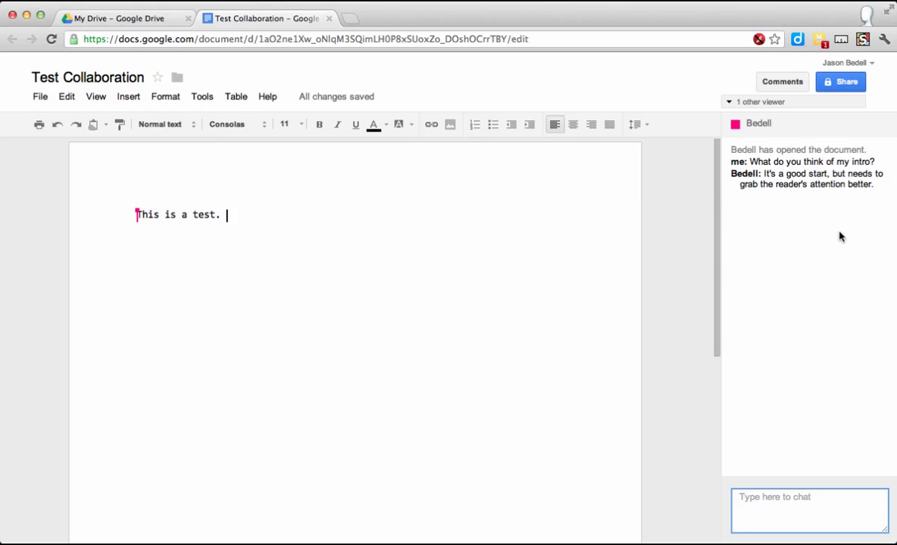
# Collapse the chat panel to see the collaborator's added 'This is a test.' line.
pyautogui.click(730, 103)
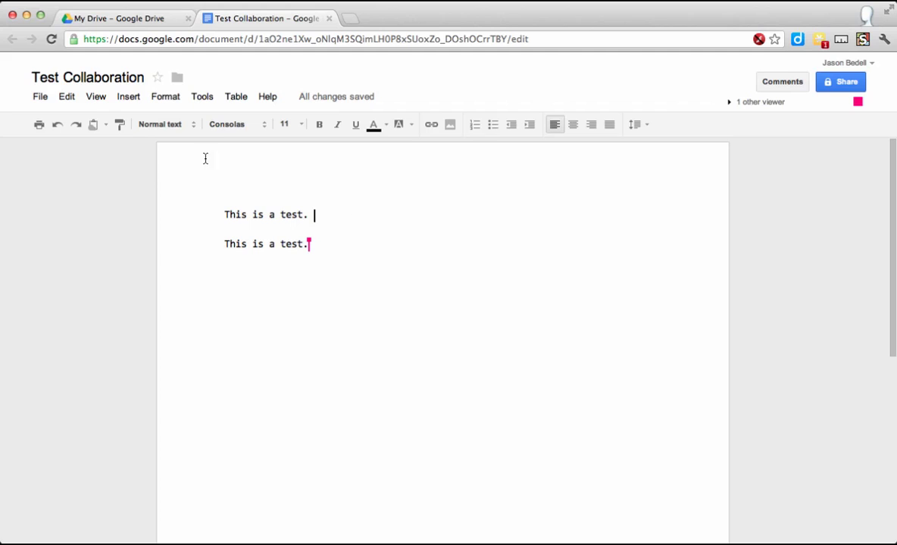
pyautogui.click(39, 98)
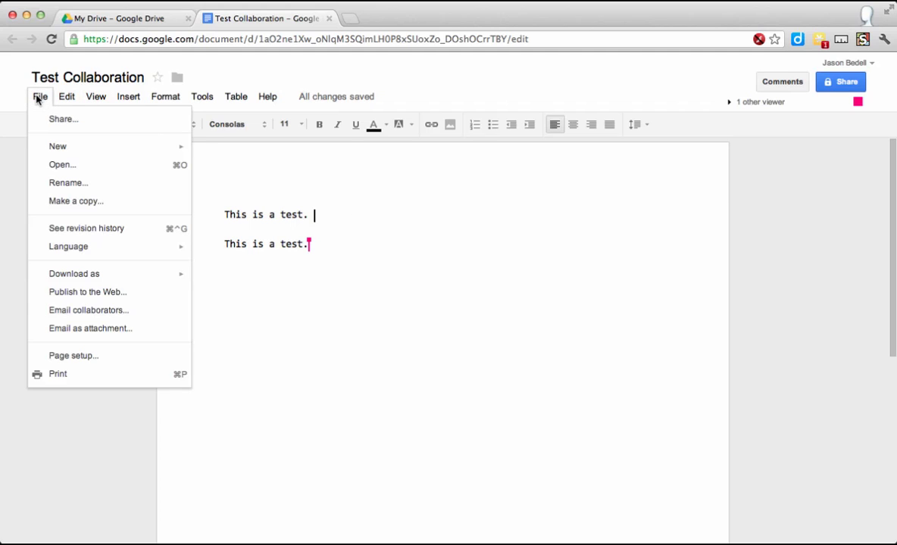
pyautogui.click(76, 231)
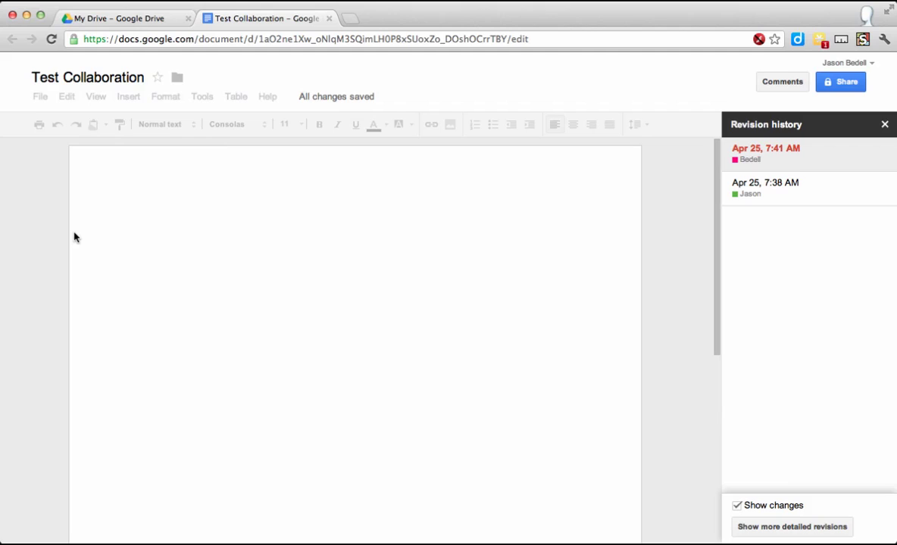
pyautogui.click(779, 203)
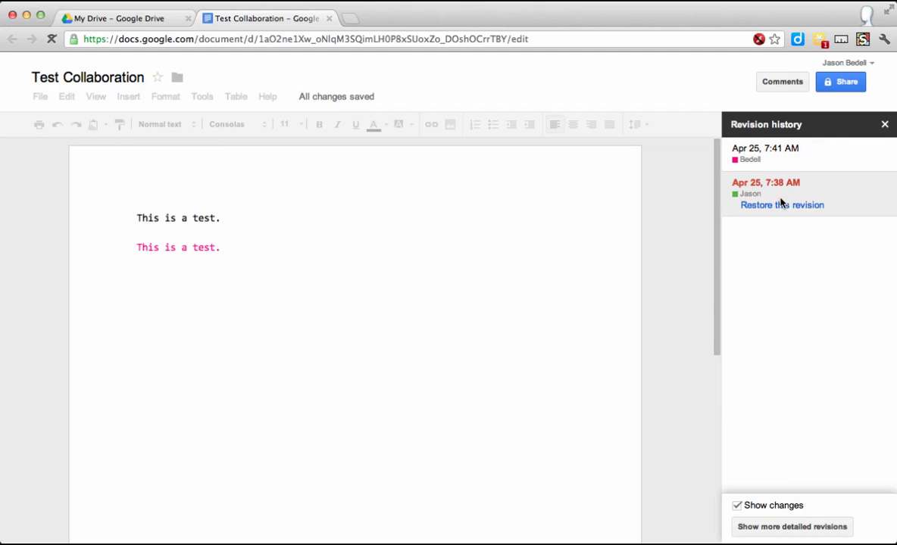
pyautogui.click(792, 149)
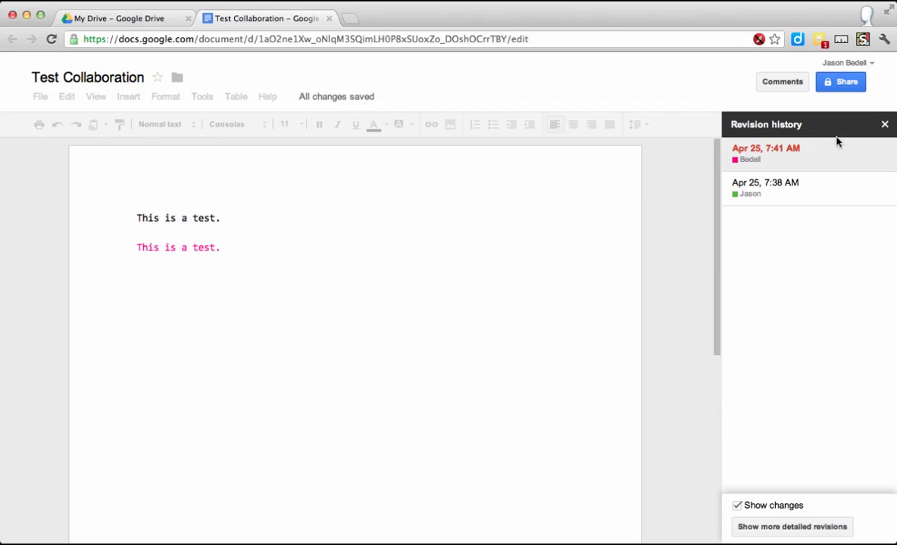
pyautogui.click(885, 125)
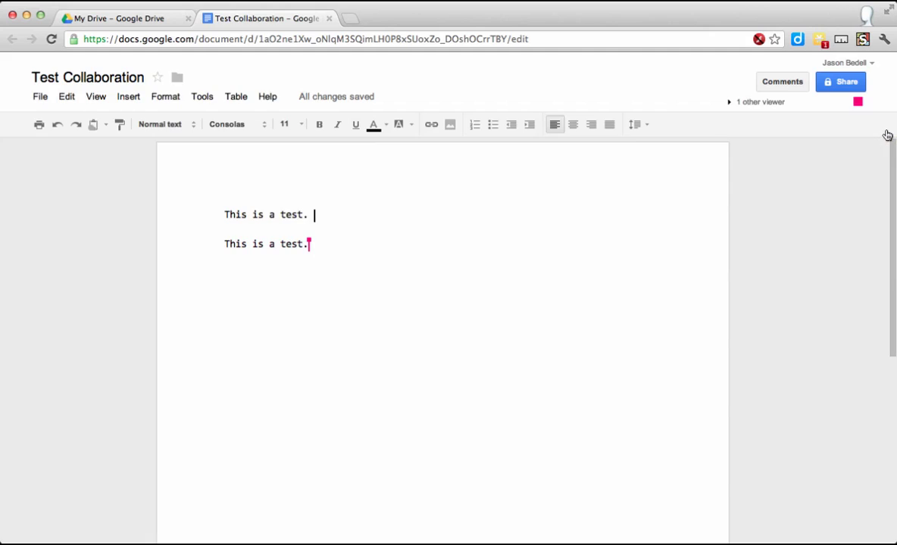